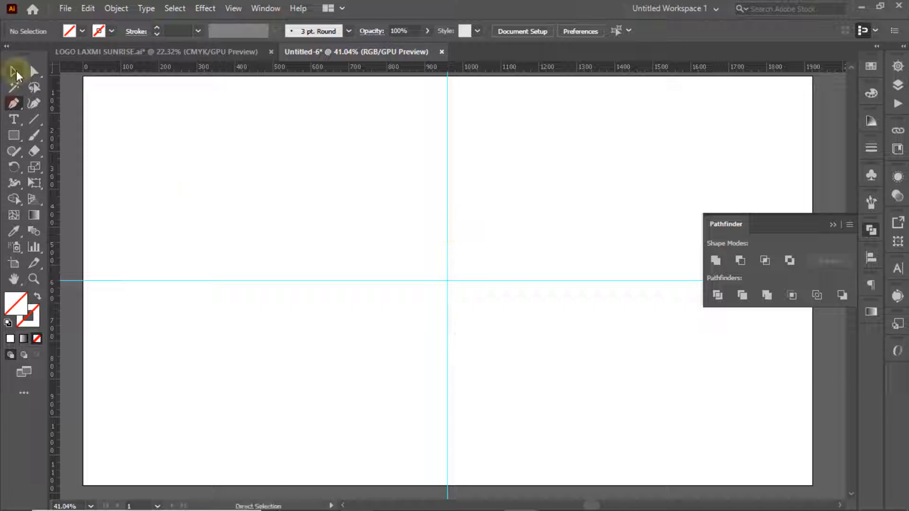
# Move the horizontal guide up to about 478 px and set a black 14 pt stroke with no fill.
pyautogui.moveTo(358, 280)
pyautogui.mouseDown()
pyautogui.moveTo(361, 248)
pyautogui.moveTo(364, 257)
pyautogui.mouseUp()
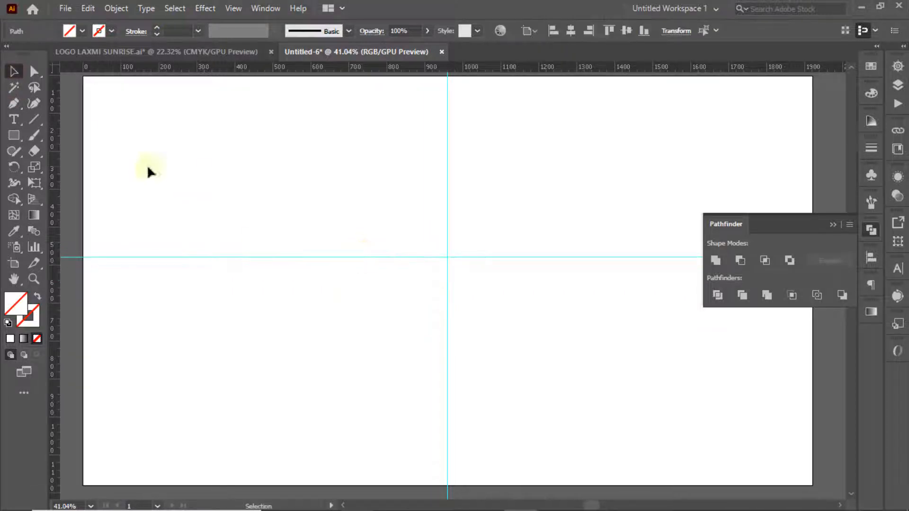
pyautogui.click(112, 31)
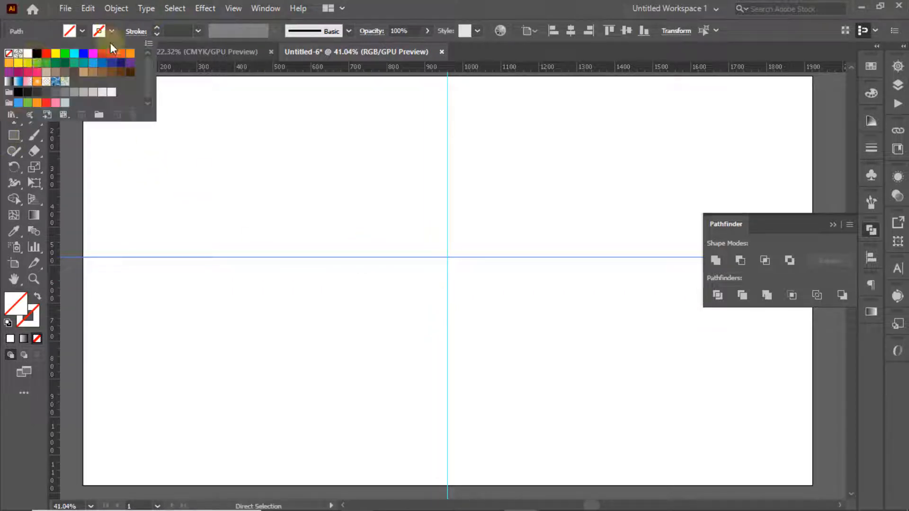
pyautogui.click(198, 31)
pyautogui.click(217, 251)
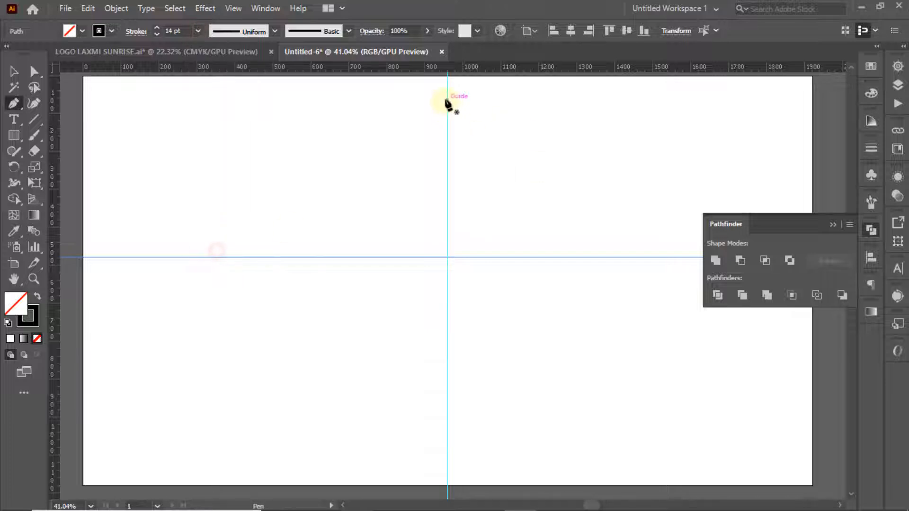
# Draw the ghost's left side with the Pen tool, curving from the vertical guide through the horizontal guide to a lower-left tip and its short underside.
pyautogui.click(448, 98)
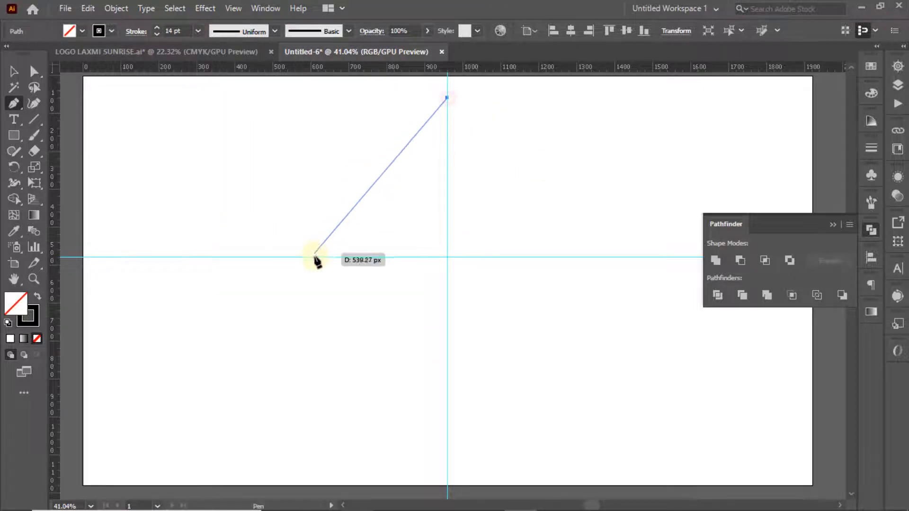
pyautogui.moveTo(314, 258); pyautogui.dragTo(332, 346)
pyautogui.hotkey('ctrl', 'z')
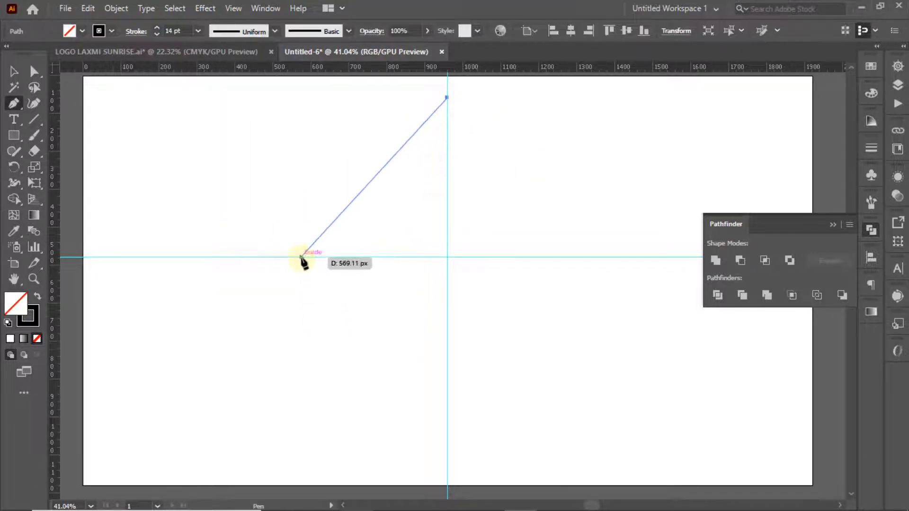
pyautogui.moveTo(302, 257)
pyautogui.mouseDown()
pyautogui.moveTo(345, 450)
pyautogui.moveTo(302, 438)
pyautogui.moveTo(313, 450)
pyautogui.moveTo(320, 438)
pyautogui.mouseUp()
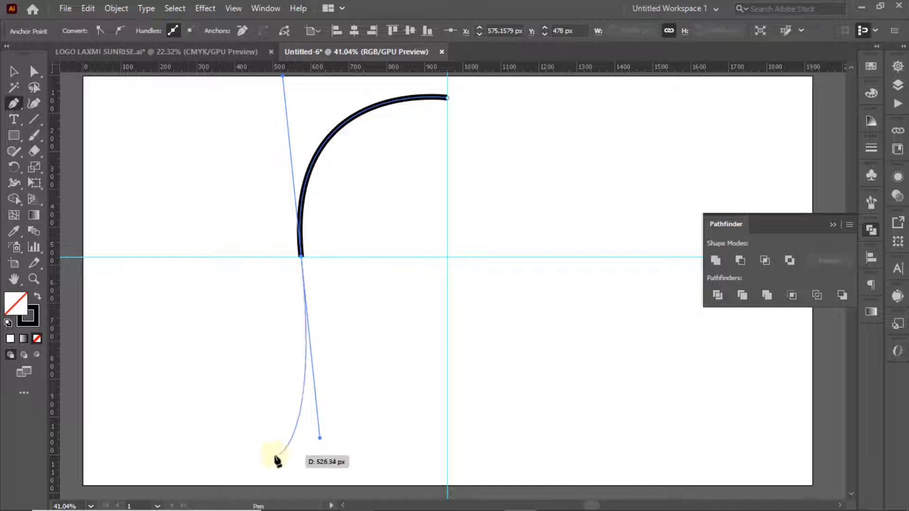
pyautogui.click(186, 449)
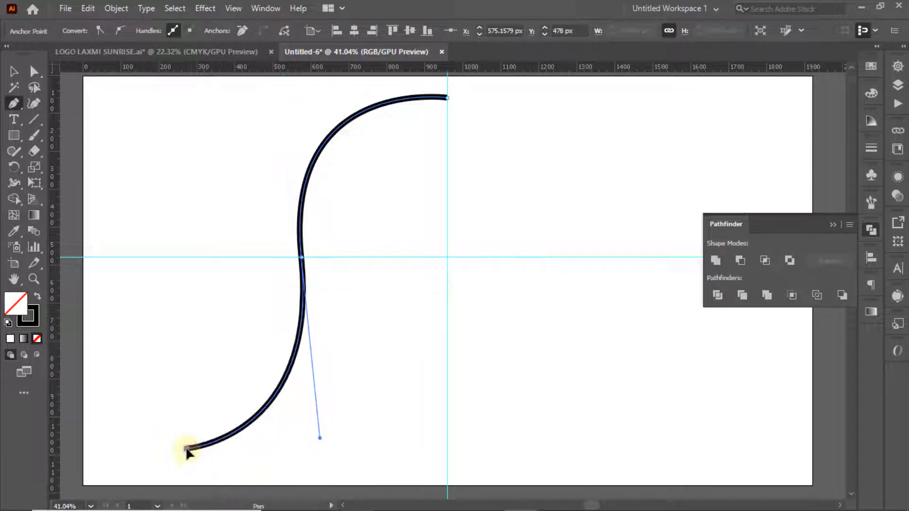
pyautogui.hotkey('ctrl', 'z')
pyautogui.moveTo(169, 448); pyautogui.dragTo(307, 466)
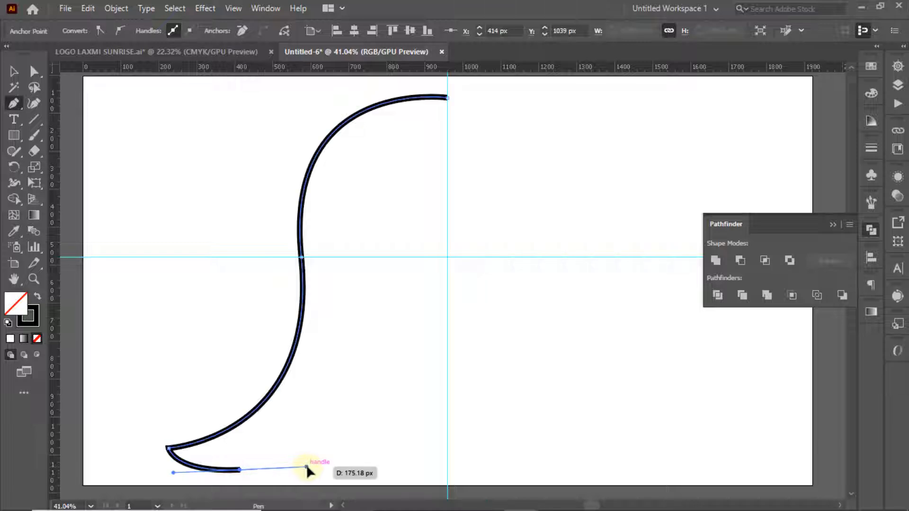
# Continue the path with a pointed notch at about 442, 1096 px and a wavy bottom edge ending on the vertical guide.
pyautogui.click(239, 470)
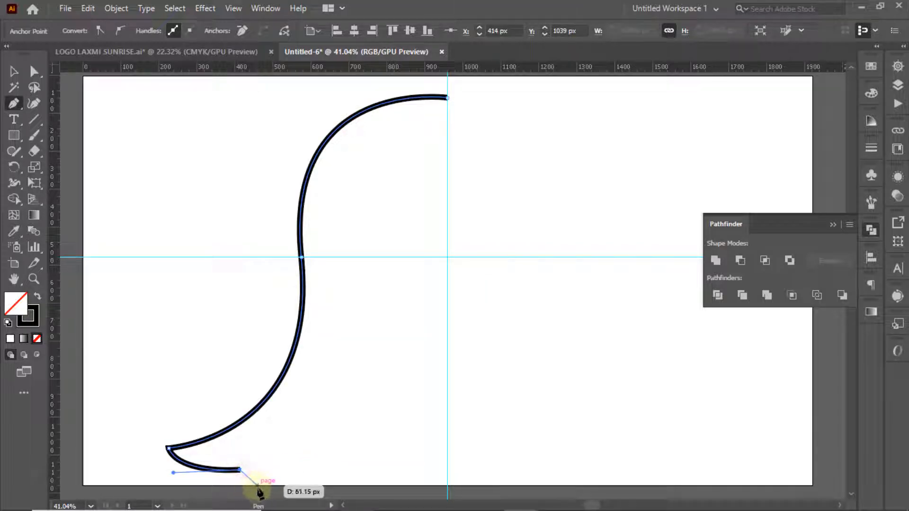
pyautogui.click(250, 490)
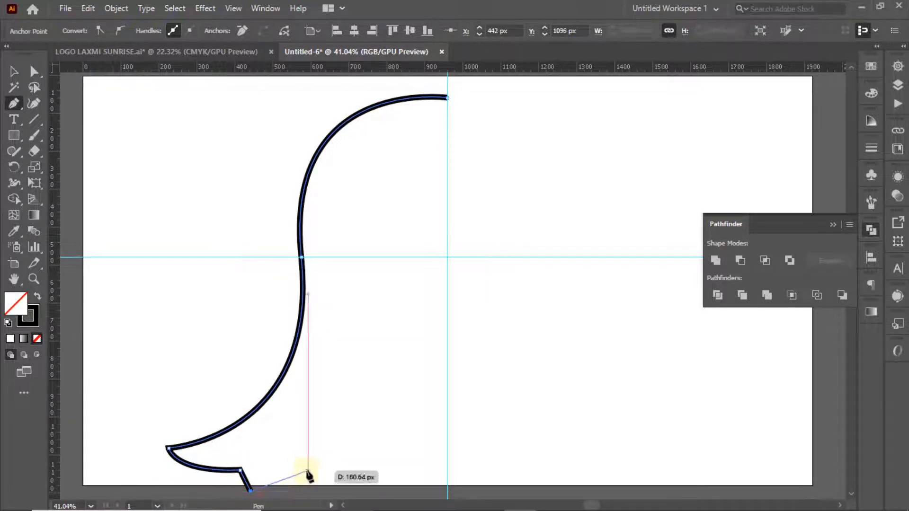
pyautogui.moveTo(304, 471); pyautogui.dragTo(340, 476)
pyautogui.scroll(-1, 450, 487)
pyautogui.moveTo(448, 473); pyautogui.dragTo(460, 472)
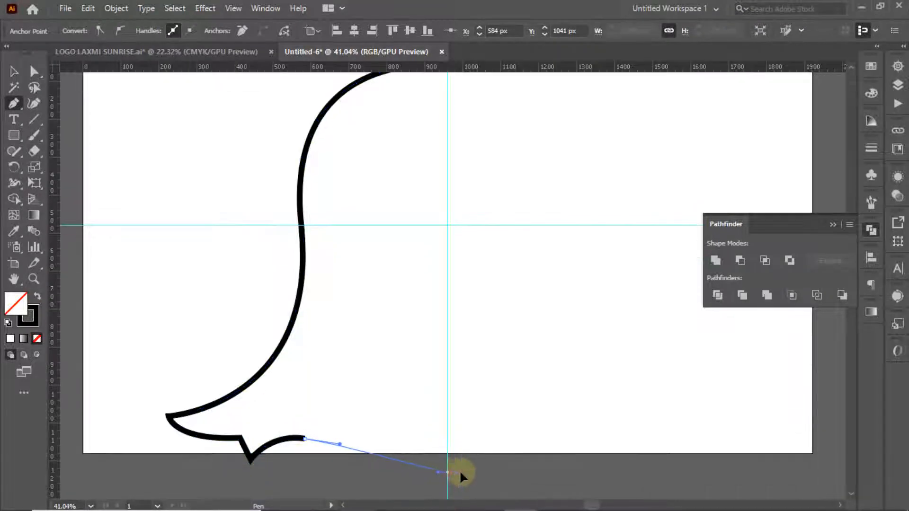
pyautogui.moveTo(528, 463)
pyautogui.mouseDown()
pyautogui.moveTo(504, 469)
pyautogui.moveTo(540, 464)
pyautogui.moveTo(542, 475)
pyautogui.moveTo(455, 476)
pyautogui.moveTo(516, 473)
pyautogui.mouseUp()
pyautogui.click(439, 479)
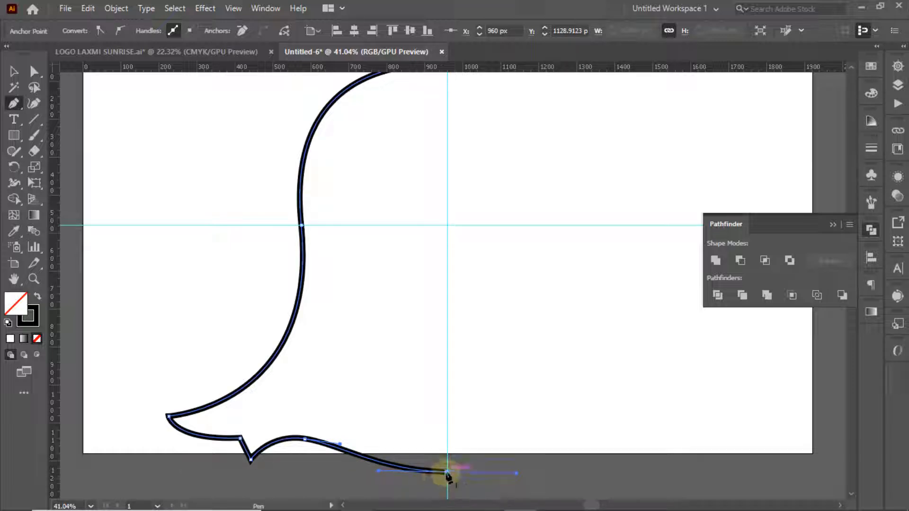
# Convert the notch's lowest corner anchor to a smooth point.
pyautogui.click(14, 73)
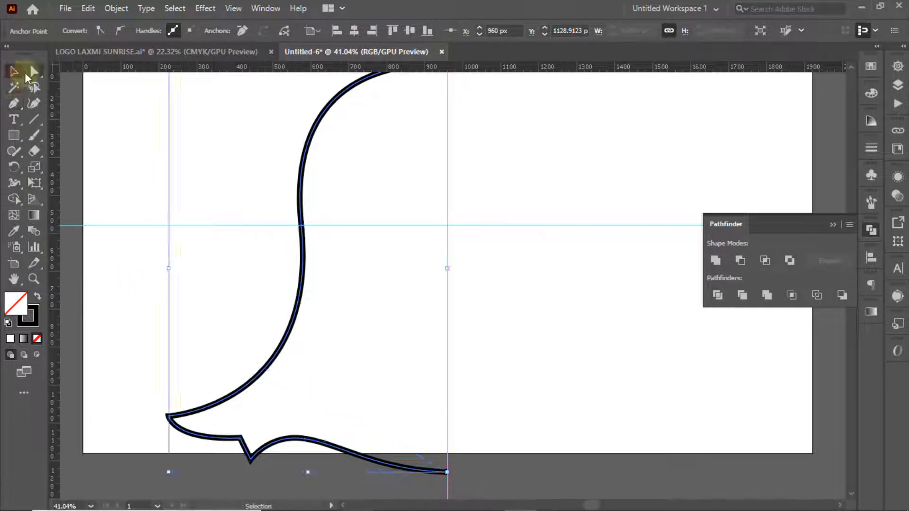
pyautogui.click(35, 72)
pyautogui.moveTo(283, 474); pyautogui.dragTo(231, 450)
pyautogui.click(118, 31)
pyautogui.press('v')
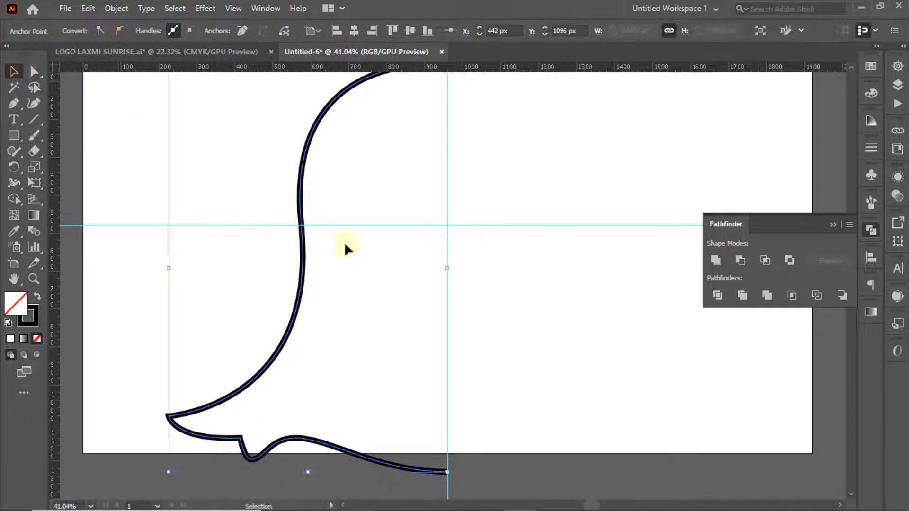
# Create a reflected copy of the half outline and place it on the opposite side so both halves meet at the vertical guide.
pyautogui.click(345, 243)
pyautogui.click(298, 286)
pyautogui.rightClick(298, 287)
pyautogui.moveTo(350, 428)
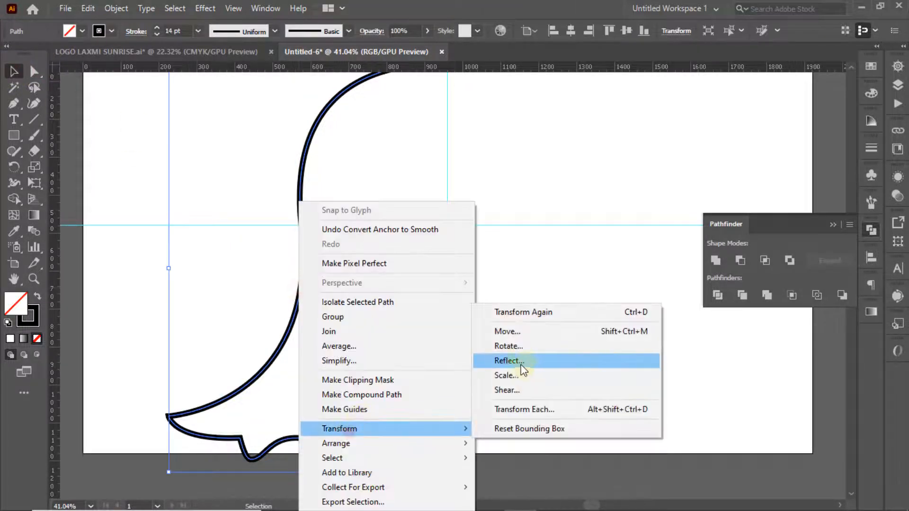
pyautogui.click(521, 369)
pyautogui.click(555, 351)
pyautogui.moveTo(359, 378); pyautogui.dragTo(636, 374)
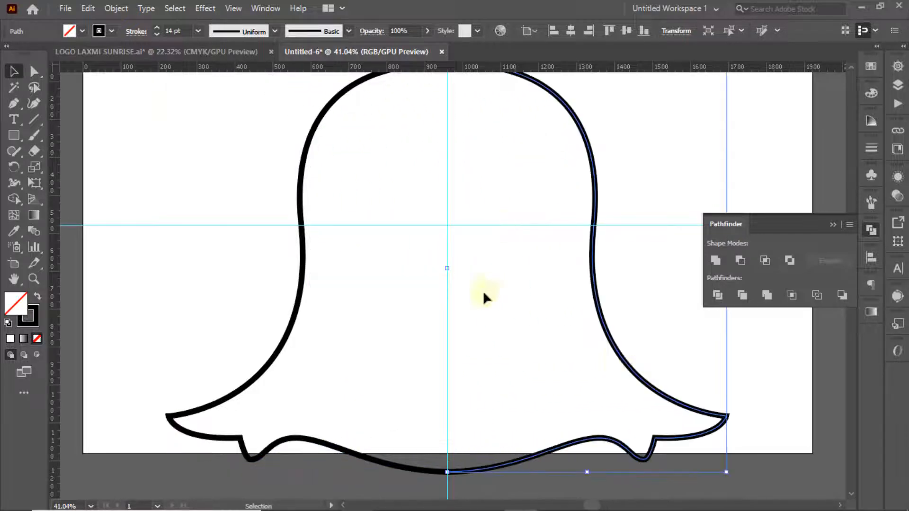
# Unlock the guides and delete them from the artboard.
pyautogui.scroll(3, 482, 292)
pyautogui.scroll(-1, 475, 296)
pyautogui.hotkey('ctrl', 'alt', '2')
pyautogui.press('Delete')
# Select both ghost halves and combine them into a single outline.
pyautogui.hotkey('ctrl', 'a')
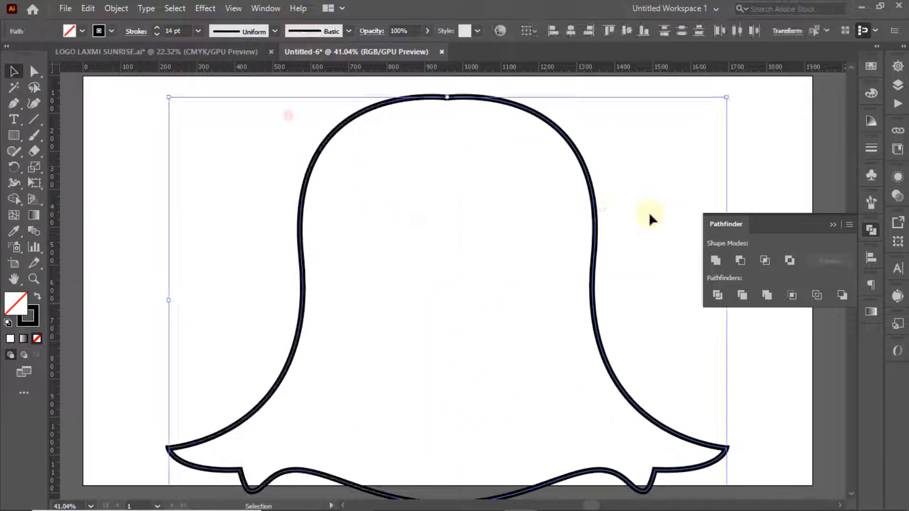
pyautogui.click(662, 250)
pyautogui.click(596, 215)
pyautogui.click(325, 146)
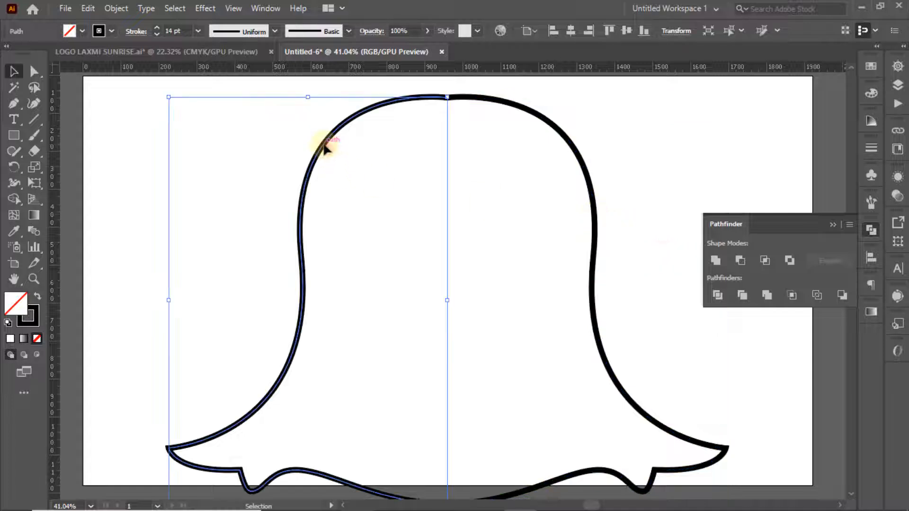
pyautogui.hotkey('ctrl', 'a')
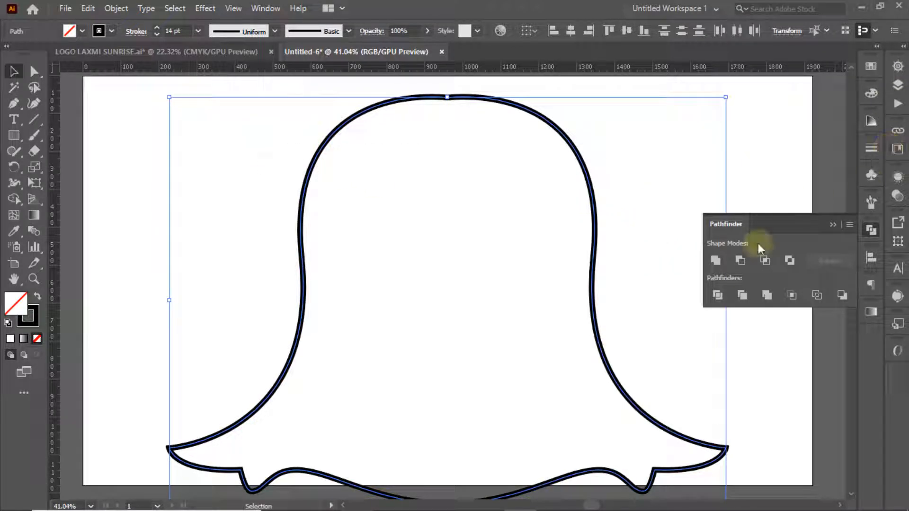
pyautogui.click(748, 344)
pyautogui.click(592, 261)
# Scale the ghost outline down proportionally and move it up so it fits inside the artboard.
pyautogui.click(729, 300)
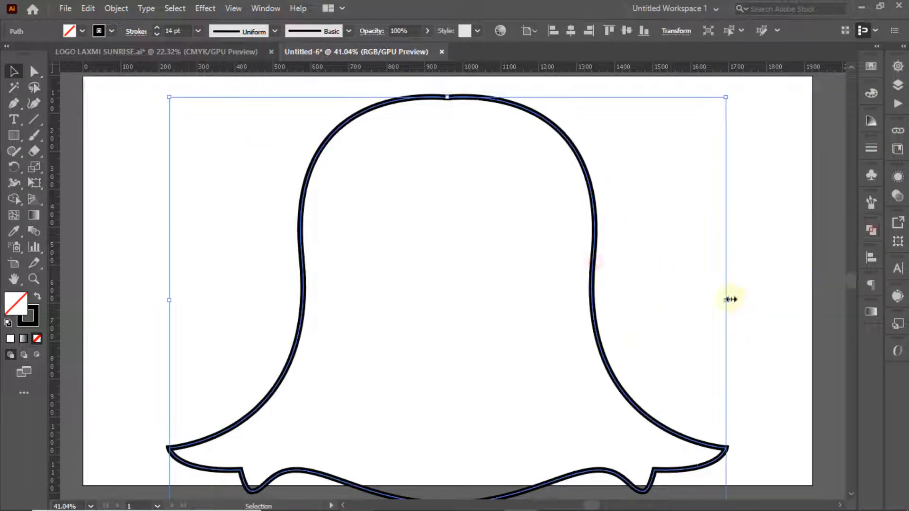
pyautogui.moveTo(729, 300); pyautogui.dragTo(692, 300)
pyautogui.moveTo(568, 258); pyautogui.dragTo(574, 233)
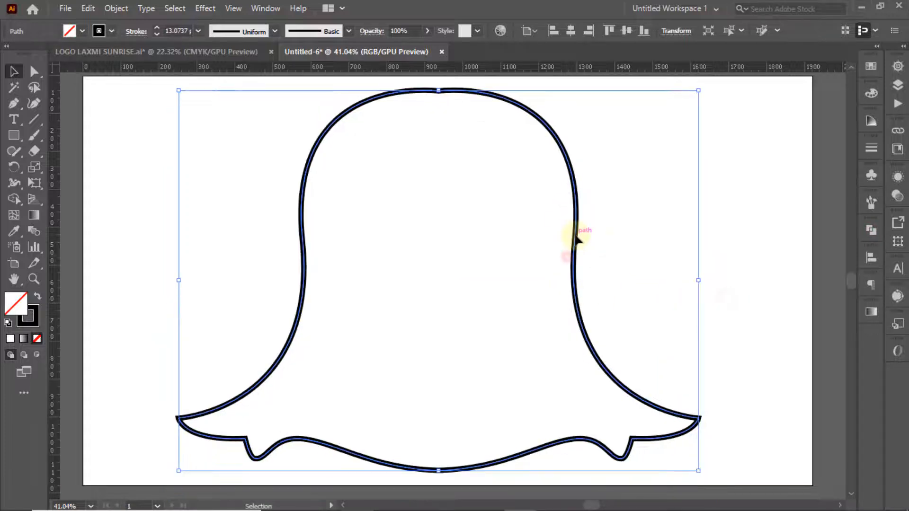
# Smooth the joint at the crown of the ghost's head with the Smooth tool.
pyautogui.click(638, 223)
pyautogui.hotkey('ctrl', 'a')
pyautogui.moveTo(13, 151); pyautogui.dragTo(71, 180)
pyautogui.moveTo(438, 91); pyautogui.dragTo(464, 88)
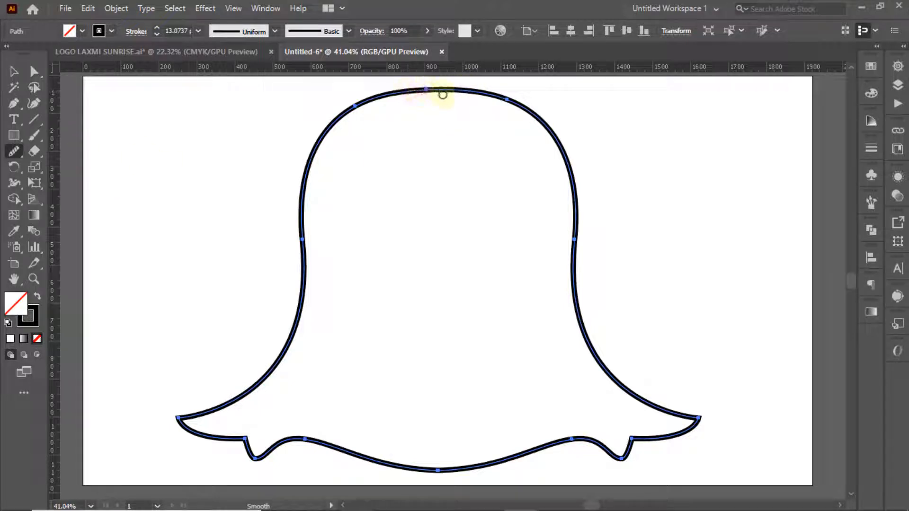
pyautogui.press('v')
pyautogui.click(190, 129)
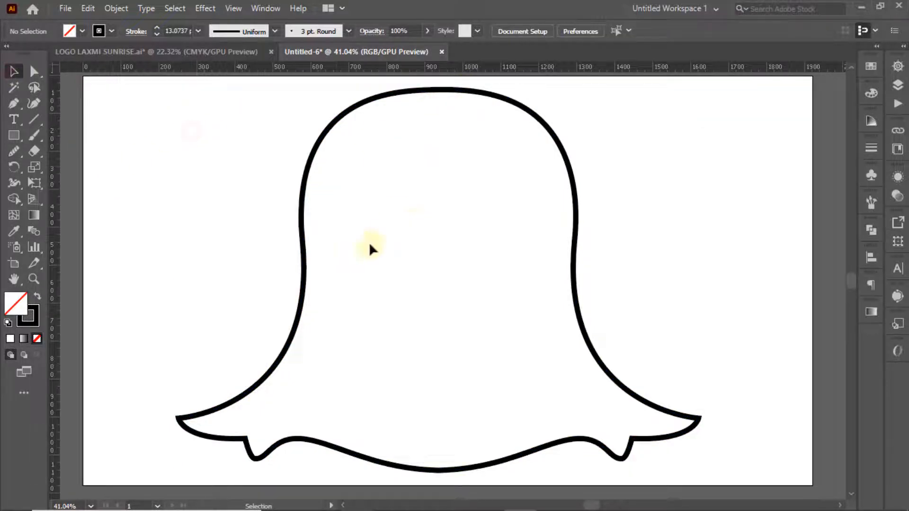
# Center the ghost outline on the artboard in both directions and place a horizontal guide across the artboard's middle.
pyautogui.click(305, 258)
pyautogui.click(616, 31)
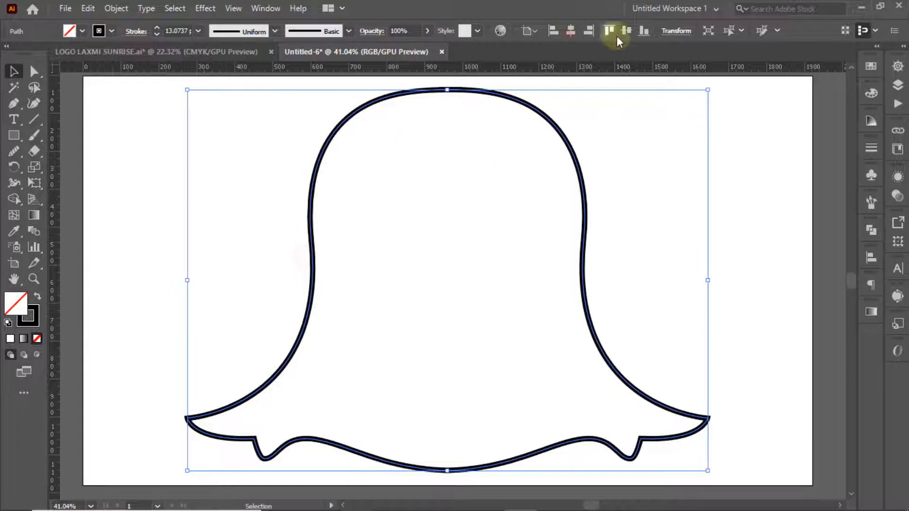
pyautogui.click(638, 137)
pyautogui.moveTo(548, 70); pyautogui.dragTo(644, 280)
# Draw a pill-shaped rounded rectangle across the ghost's left edge, with no fill and a black 14 pt stroke.
pyautogui.moveTo(14, 136); pyautogui.dragTo(53, 149)
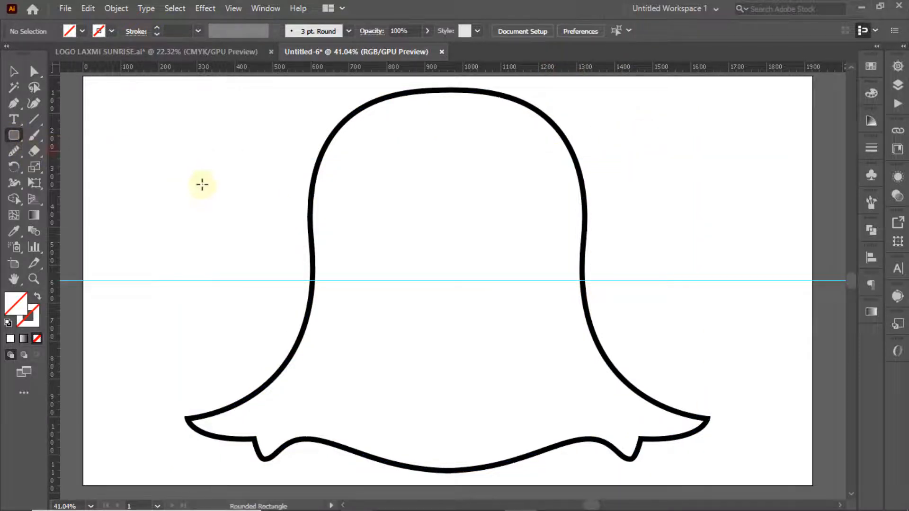
pyautogui.click(189, 192)
pyautogui.click(445, 272)
pyautogui.hotkey('ctrl', 'z')
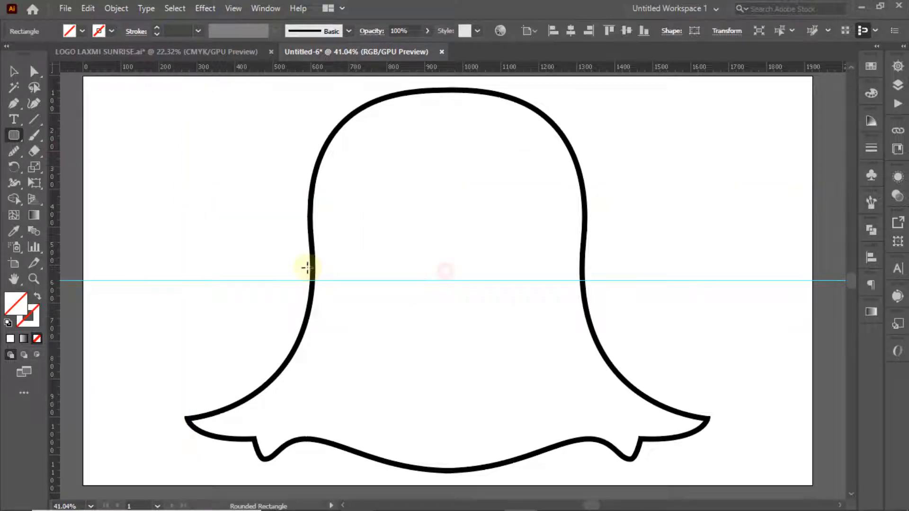
pyautogui.moveTo(251, 228); pyautogui.dragTo(373, 257)
pyautogui.click(111, 31)
pyautogui.click(32, 48)
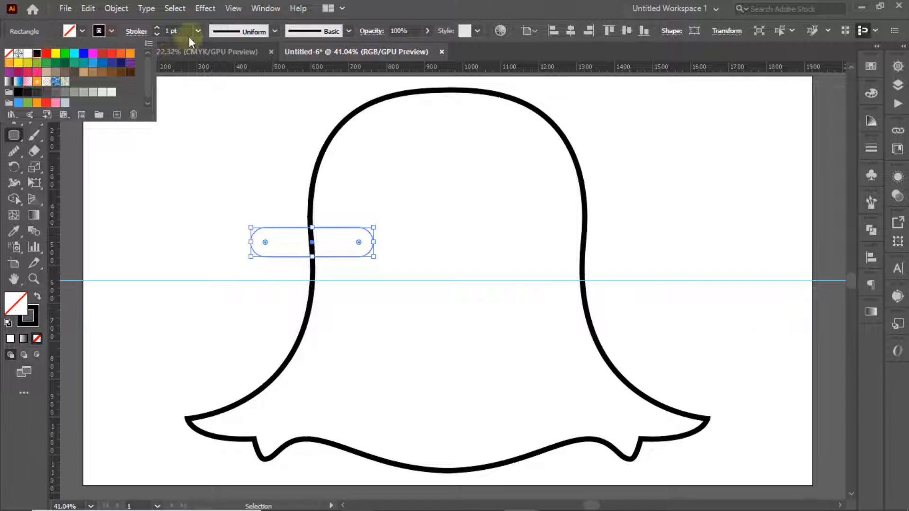
pyautogui.click(198, 31)
pyautogui.click(224, 250)
pyautogui.press('v')
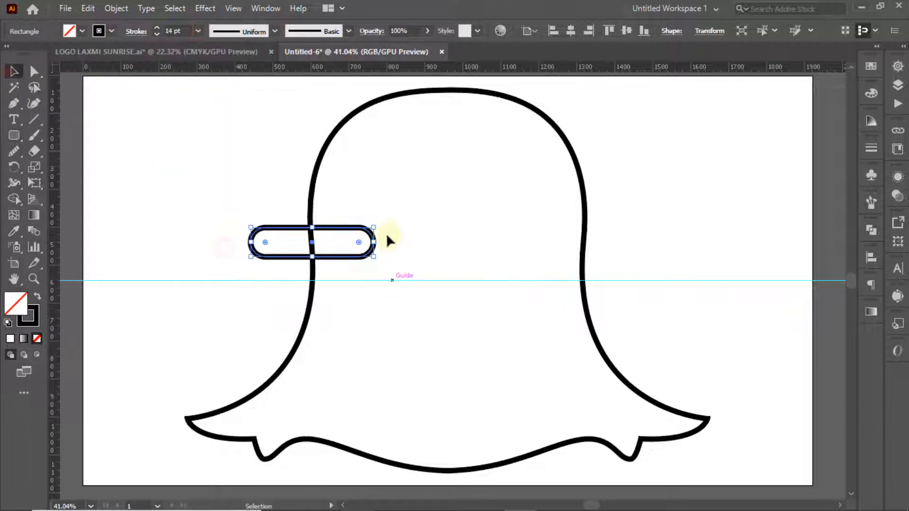
# Rotate the rounded rectangle clockwise so it slopes down toward the ghost's middle, and center it on the horizontal guide over the left edge.
pyautogui.moveTo(378, 241); pyautogui.dragTo(370, 259)
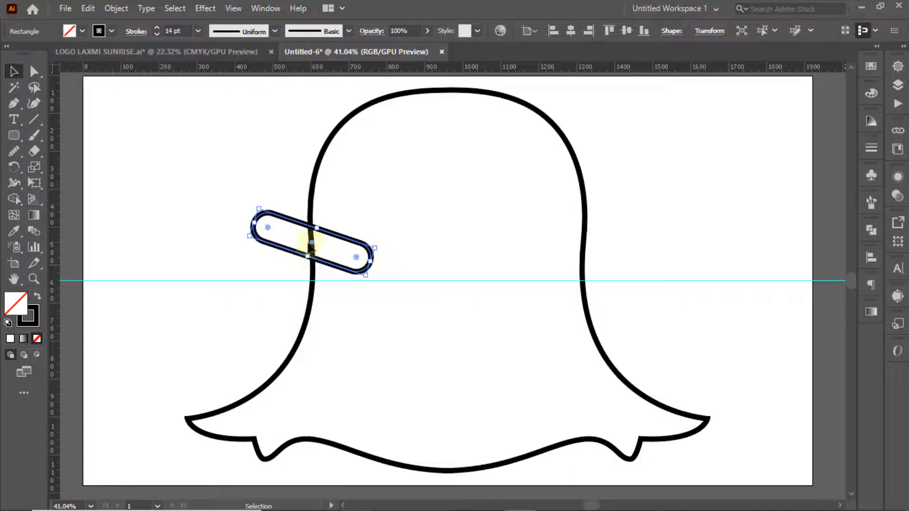
pyautogui.moveTo(311, 247); pyautogui.dragTo(307, 272)
pyautogui.click(357, 234)
pyautogui.moveTo(370, 296); pyautogui.dragTo(371, 300)
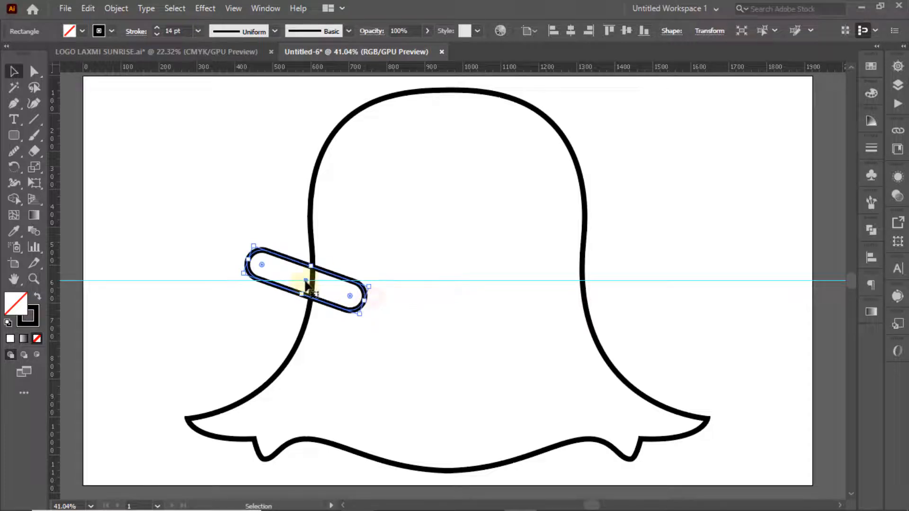
# Create a reflected copy of the tilted rounded rectangle and place it over the ghost's right edge on the horizontal guide.
pyautogui.moveTo(304, 284); pyautogui.dragTo(330, 284)
pyautogui.rightClick(330, 284)
pyautogui.moveTo(381, 432)
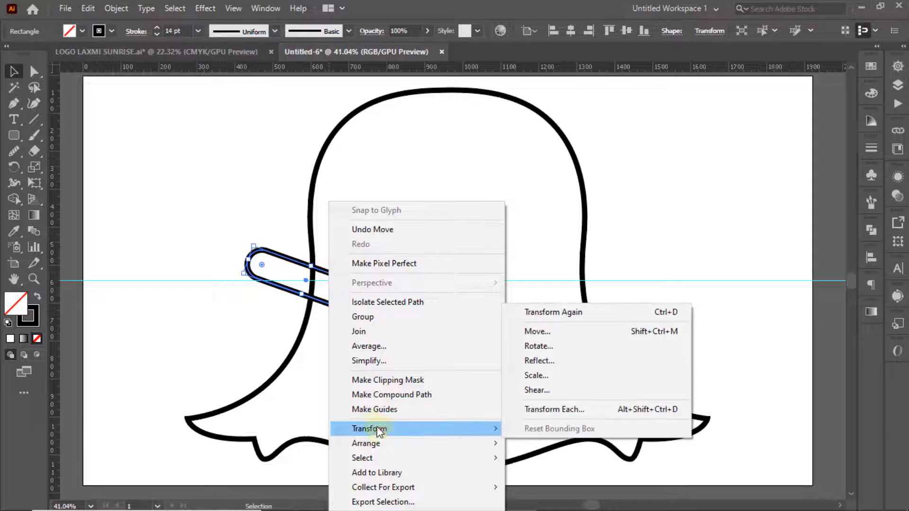
pyautogui.click(539, 360)
pyautogui.click(576, 357)
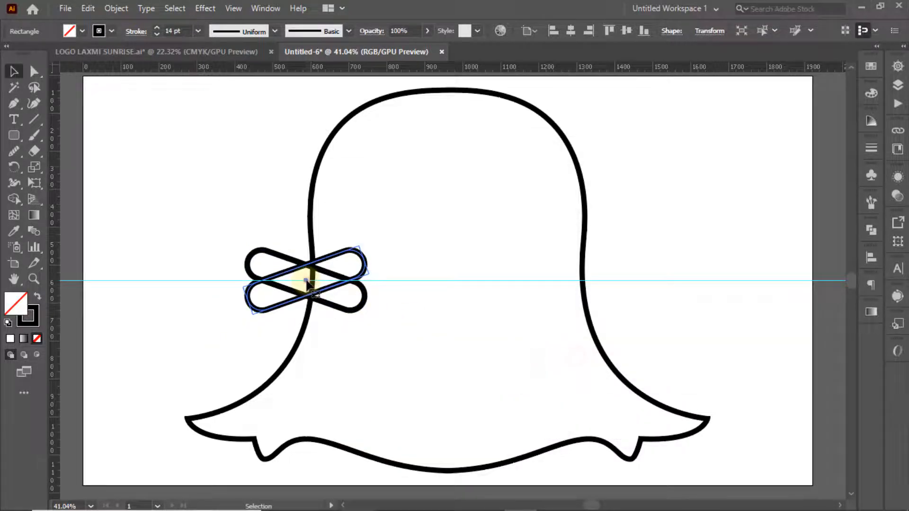
pyautogui.moveTo(306, 283); pyautogui.dragTo(590, 282)
pyautogui.click(364, 305)
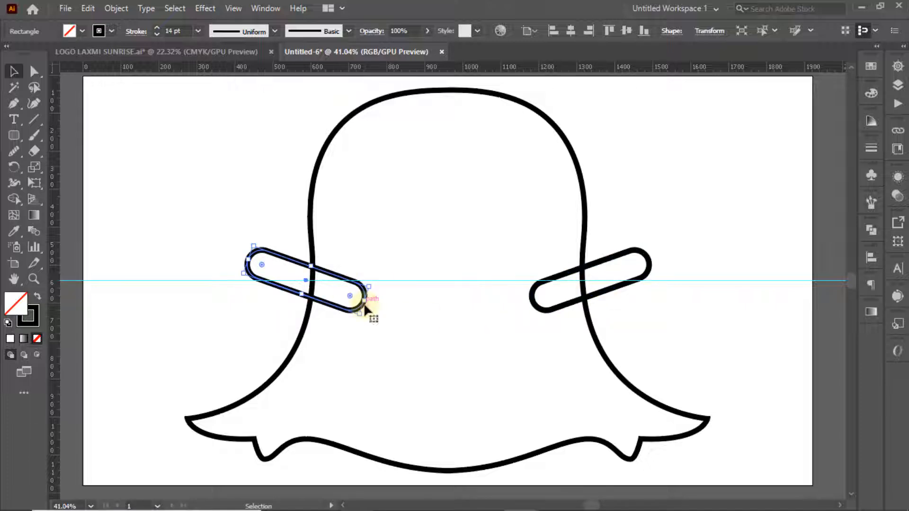
pyautogui.keyDown('shift'); pyautogui.click(555, 312); pyautogui.keyUp('shift')
pyautogui.click(534, 348)
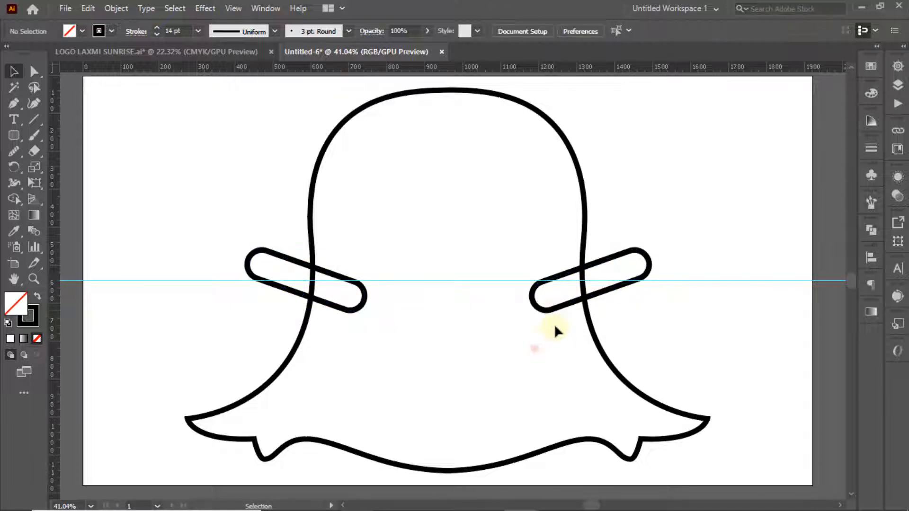
pyautogui.click(553, 311)
pyautogui.click(539, 333)
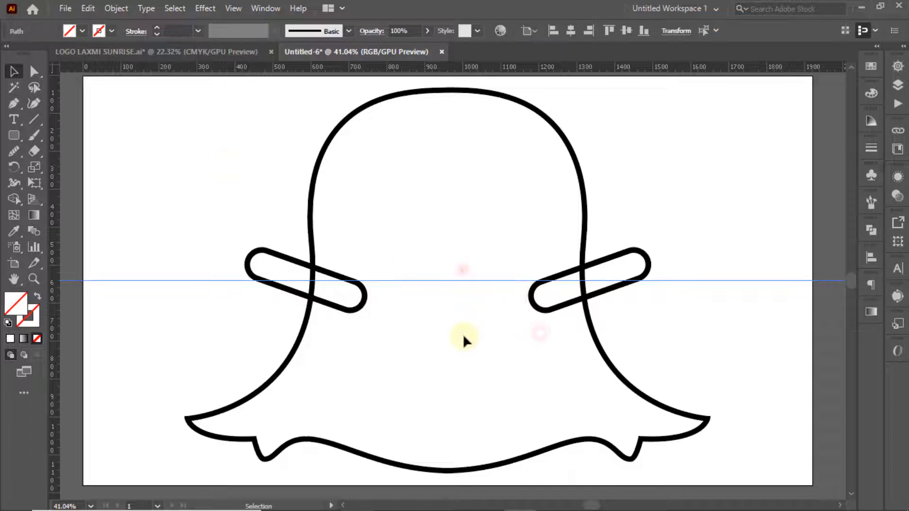
# Unite the ghost body and both tilted arm shapes into a single outline with the Pathfinder.
pyautogui.moveTo(237, 183); pyautogui.dragTo(629, 406)
pyautogui.click(869, 233)
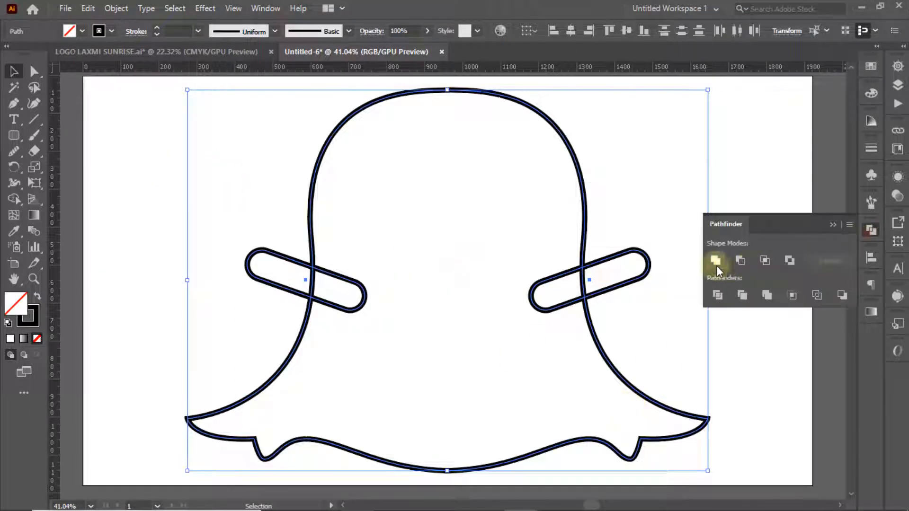
pyautogui.click(715, 266)
pyautogui.click(872, 225)
pyautogui.click(584, 386)
# Nudge the bottom center anchor point of the ghost outline slightly downward to deepen the middle curve of the hem.
pyautogui.press('a')
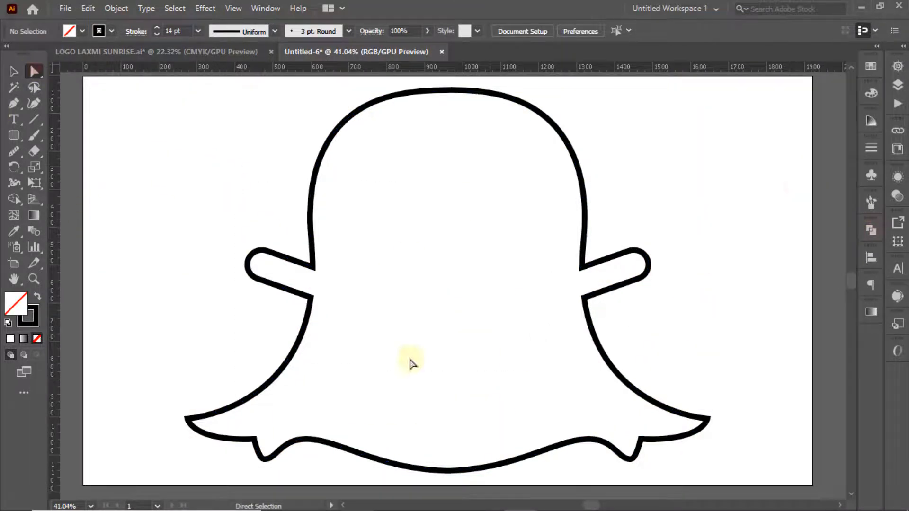
pyautogui.moveTo(367, 392); pyautogui.dragTo(584, 486)
pyautogui.moveTo(367, 329); pyautogui.dragTo(514, 461)
pyautogui.press('Down')
pyautogui.press('Down')
pyautogui.press('Down')
pyautogui.press('Down')
pyautogui.press('Down')
pyautogui.press('Down')
pyautogui.press('Down')
pyautogui.press('Down')
pyautogui.press('Down')
pyautogui.press('Down')
pyautogui.press('Down')
pyautogui.press('Down')
pyautogui.press('Down')
pyautogui.press('Down')
pyautogui.press('Down')
pyautogui.press('Down')
pyautogui.press('Down')
pyautogui.press('Down')
pyautogui.press('Down')
pyautogui.press('Down')
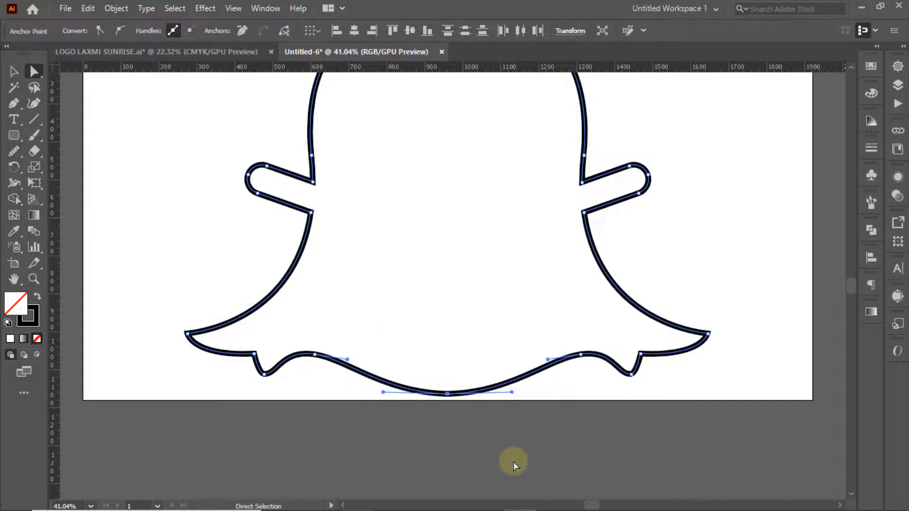
# Scale the whole ghost outline down to about three quarters of its width and move it near the artboard's middle.
pyautogui.press('v')
pyautogui.scroll(3, 697, 280)
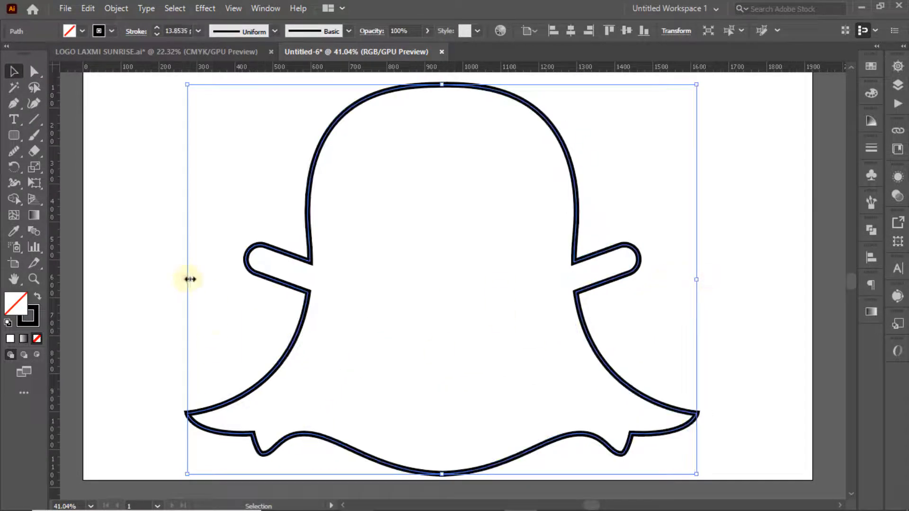
pyautogui.moveTo(190, 280); pyautogui.dragTo(197, 279)
pyautogui.moveTo(447, 85); pyautogui.dragTo(446, 77)
pyautogui.moveTo(697, 277); pyautogui.dragTo(576, 277)
pyautogui.moveTo(487, 290); pyautogui.dragTo(557, 296)
pyautogui.click(652, 225)
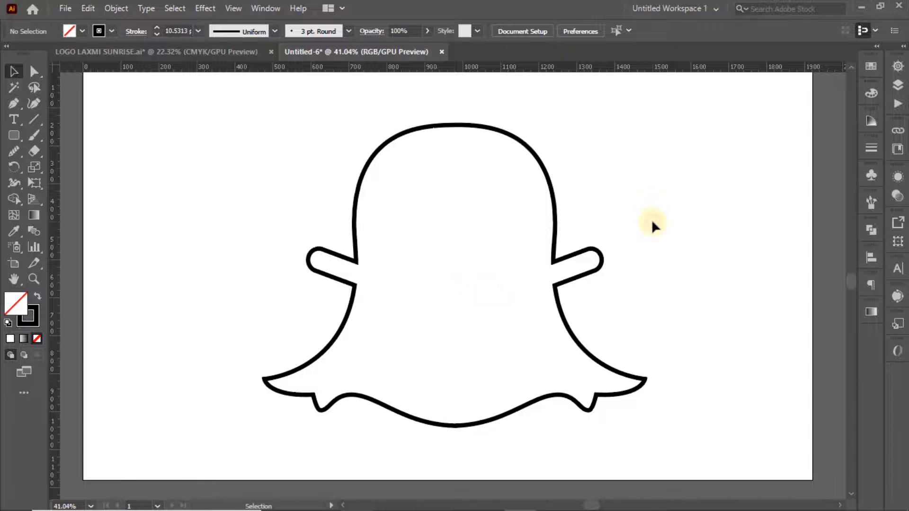
# Stretch the ghost outline taller by extending its bottom edge downward, and widen it slightly on the right side.
pyautogui.click(503, 416)
pyautogui.moveTo(455, 428); pyautogui.dragTo(455, 455)
pyautogui.click(585, 339)
pyautogui.click(545, 408)
pyautogui.click(590, 298)
pyautogui.click(553, 294)
pyautogui.click(607, 310)
pyautogui.click(567, 298)
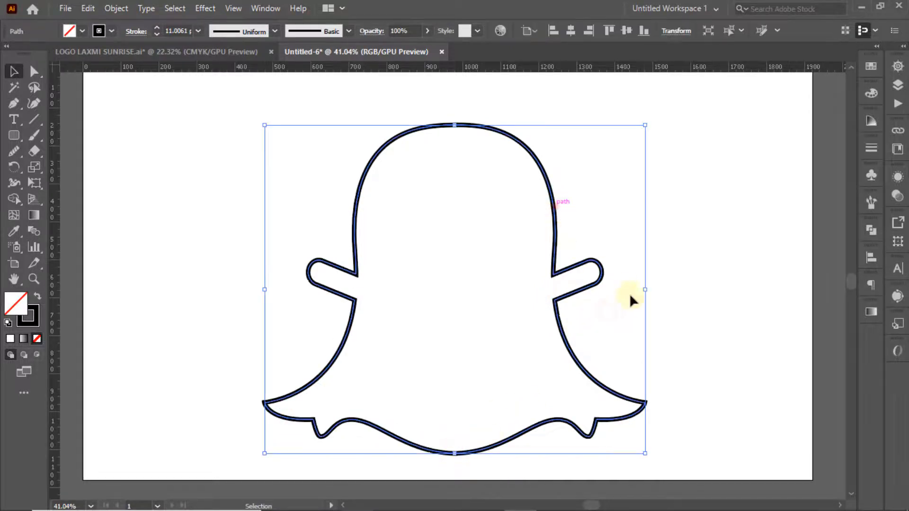
pyautogui.moveTo(647, 289); pyautogui.dragTo(650, 289)
pyautogui.click(595, 190)
# Adjust the anchor points and handles along the top of the ghost's head to smooth its curve.
pyautogui.click(464, 126)
pyautogui.press('a')
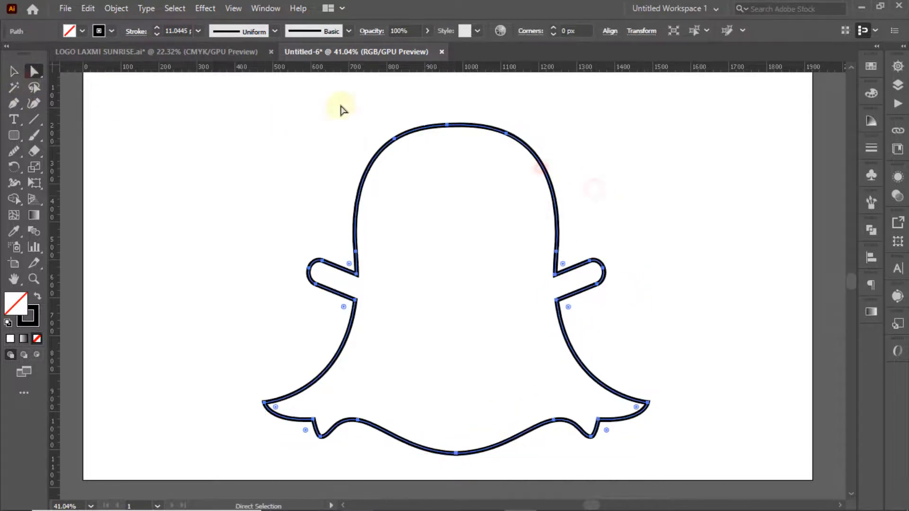
pyautogui.moveTo(379, 101); pyautogui.dragTo(466, 143)
pyautogui.click(463, 96)
pyautogui.moveTo(409, 108); pyautogui.dragTo(497, 138)
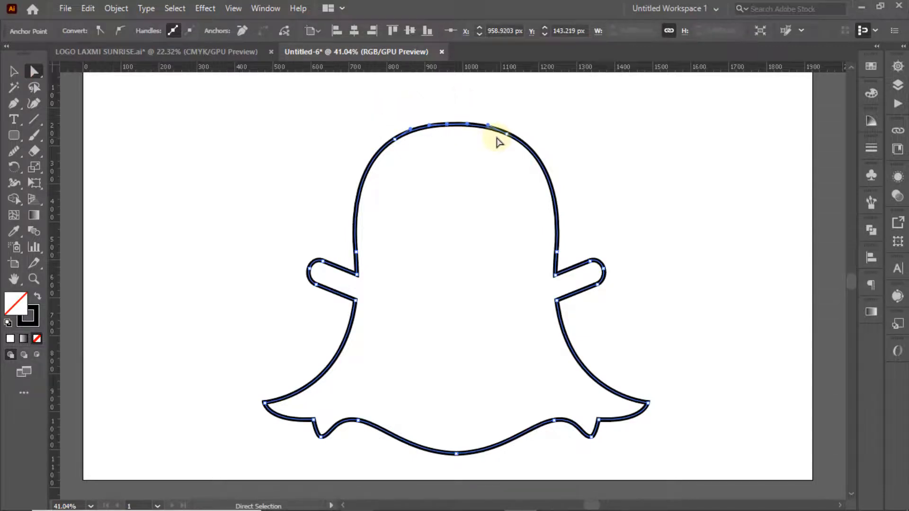
pyautogui.click(325, 124)
pyautogui.click(471, 102)
pyautogui.click(525, 158)
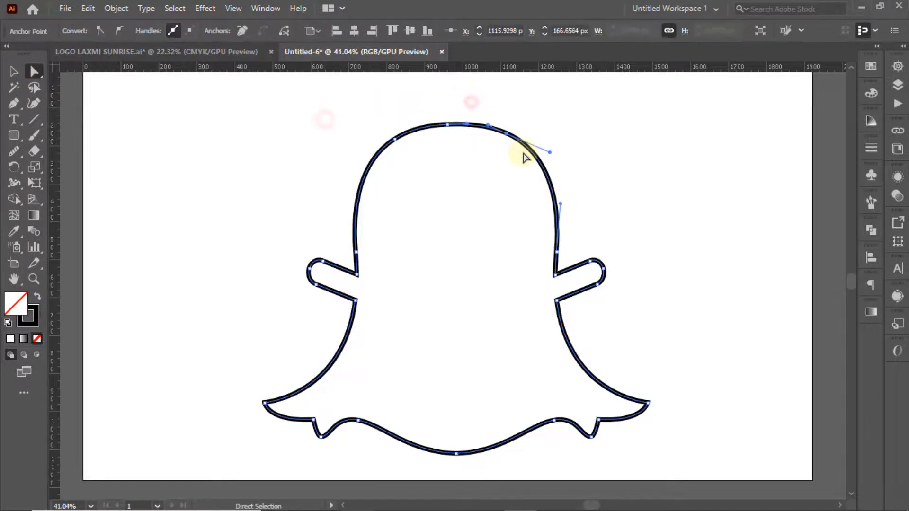
pyautogui.click(546, 111)
pyautogui.click(468, 124)
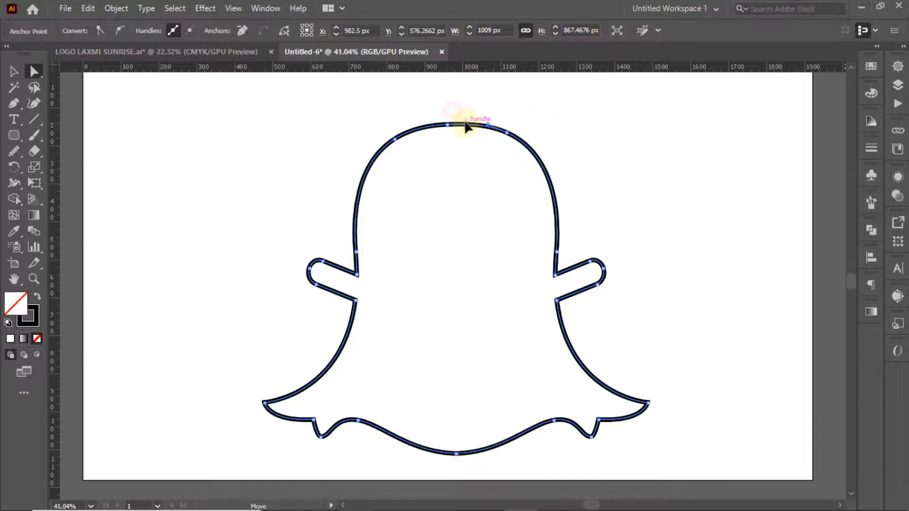
pyautogui.click(473, 108)
pyautogui.moveTo(432, 111); pyautogui.dragTo(458, 139)
pyautogui.click(469, 104)
pyautogui.moveTo(432, 111); pyautogui.dragTo(464, 145)
pyautogui.click(263, 122)
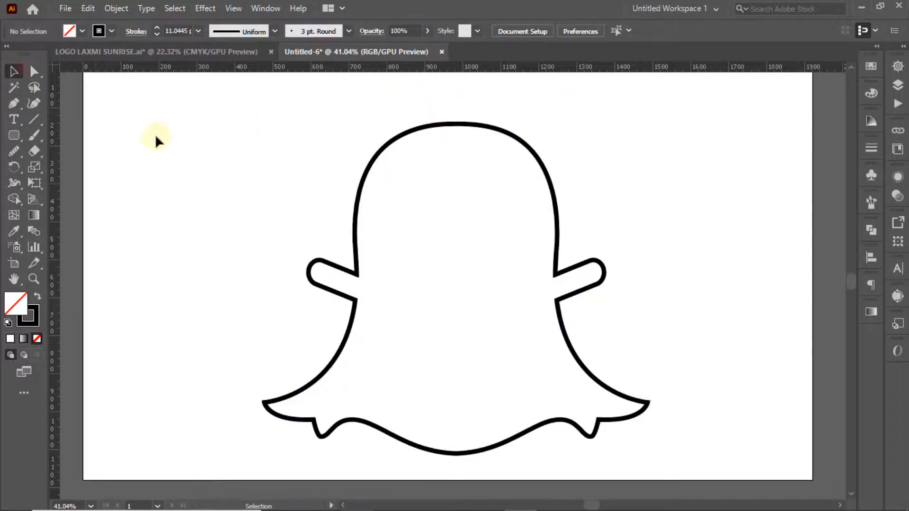
# Draw a large rounded square about as wide as the ghost and increase its corner radius.
pyautogui.click(301, 153)
pyautogui.click(15, 135)
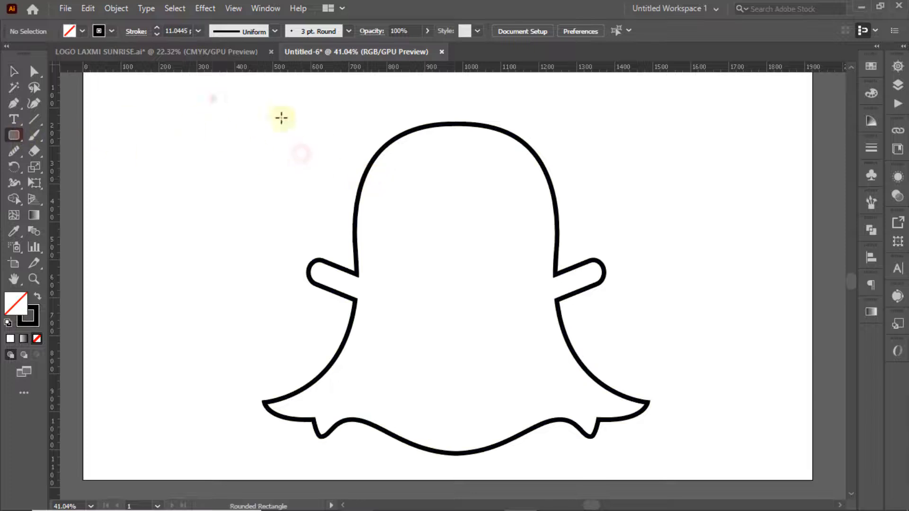
pyautogui.moveTo(213, 98)
pyautogui.mouseDown()
pyautogui.moveTo(663, 473)
pyautogui.moveTo(668, 454)
pyautogui.moveTo(586, 270)
pyautogui.moveTo(603, 252)
pyautogui.moveTo(595, 237)
pyautogui.mouseUp()
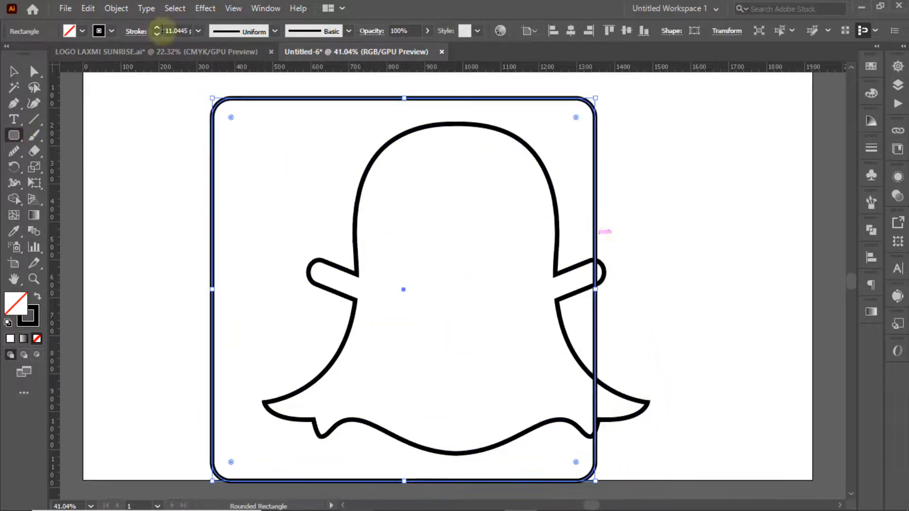
pyautogui.moveTo(230, 117); pyautogui.dragTo(257, 144)
pyautogui.click(14, 71)
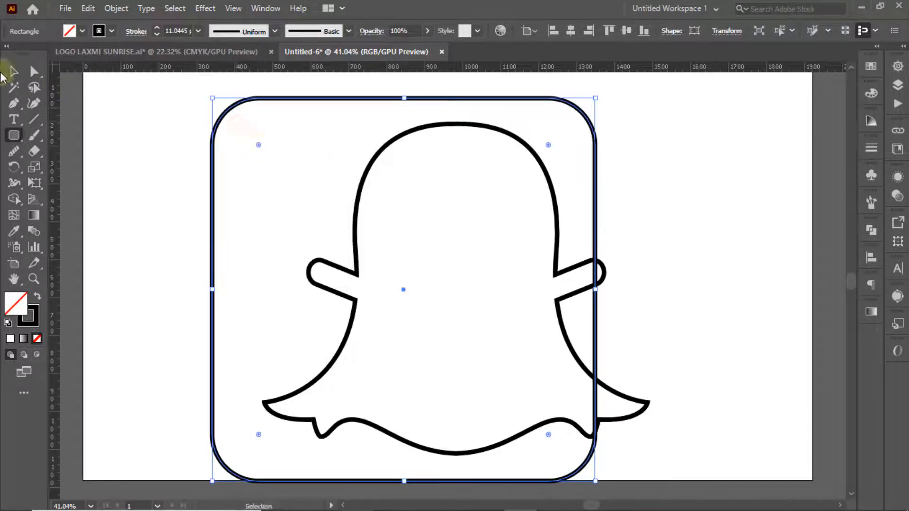
# Center the rounded square and the ghost on the artboard in both directions, and scale the ghost down proportionally to fit inside the square.
pyautogui.moveTo(615, 108); pyautogui.dragTo(571, 89)
pyautogui.click(626, 31)
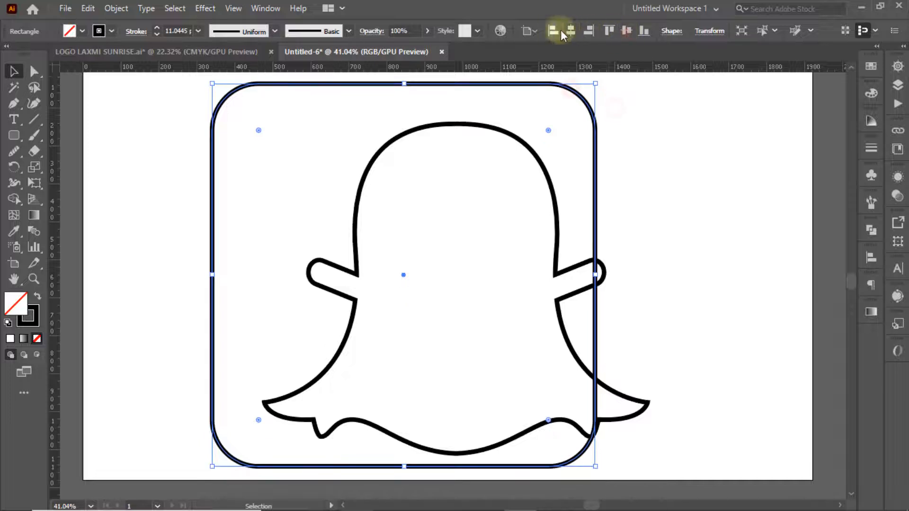
pyautogui.click(571, 31)
pyautogui.moveTo(558, 268); pyautogui.dragTo(564, 265)
pyautogui.click(570, 31)
pyautogui.click(626, 30)
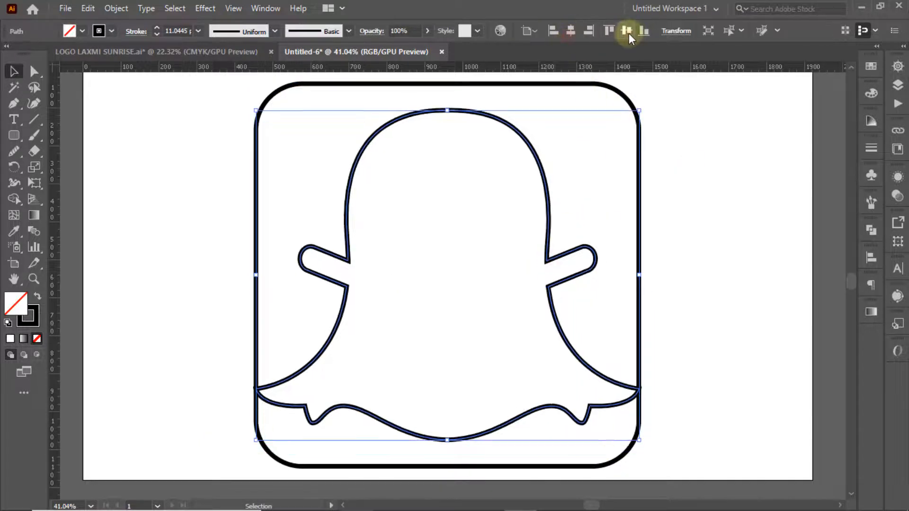
pyautogui.moveTo(446, 111)
pyautogui.mouseDown()
pyautogui.moveTo(448, 135)
pyautogui.moveTo(446, 127)
pyautogui.mouseUp()
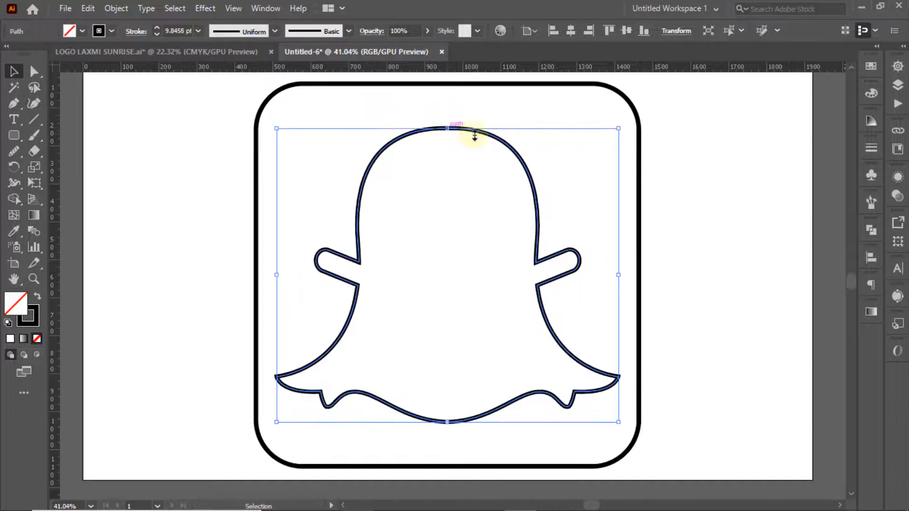
pyautogui.click(680, 131)
# Give the rounded square a yellow fill with no stroke and send it behind the ghost outline.
pyautogui.click(639, 201)
pyautogui.click(112, 31)
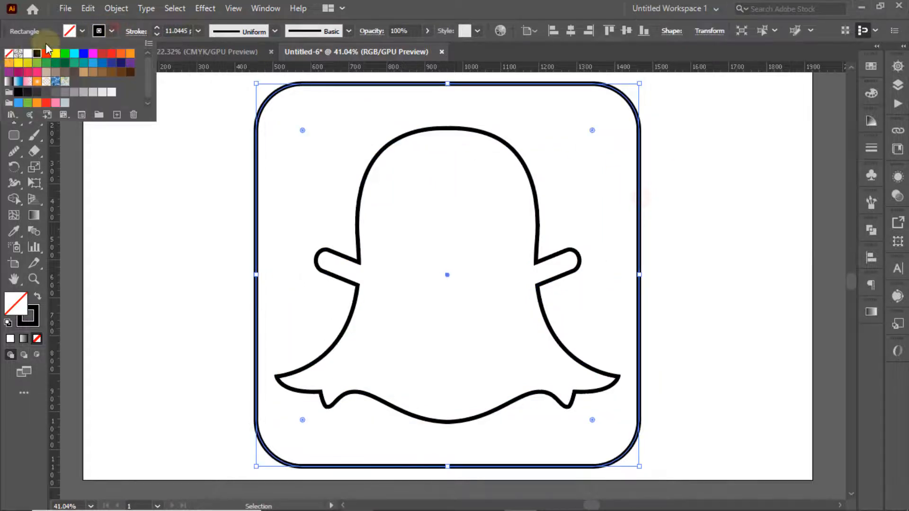
pyautogui.click(8, 56)
pyautogui.click(83, 31)
pyautogui.click(55, 53)
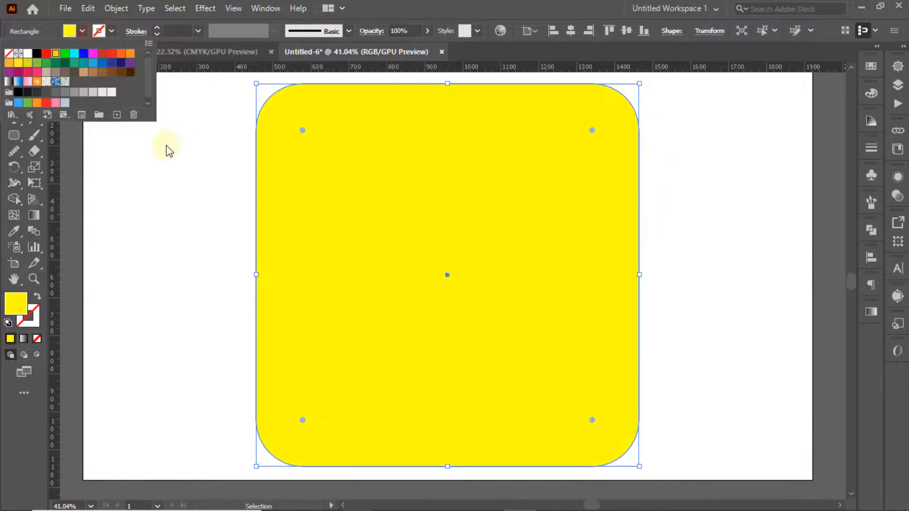
pyautogui.click(166, 146)
pyautogui.rightClick(363, 286)
pyautogui.click(371, 435)
pyautogui.click(518, 479)
pyautogui.click(693, 226)
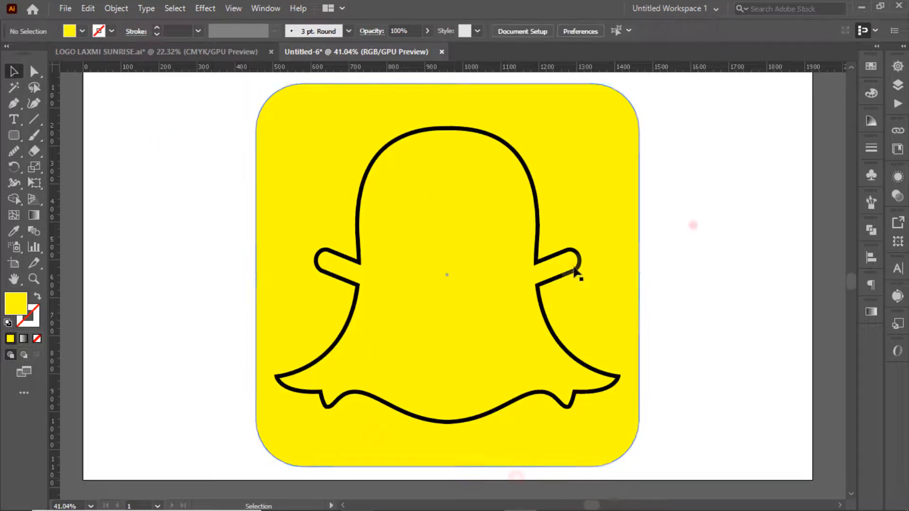
# Reduce the ghost outline's stroke weight to 8 pt.
pyautogui.click(574, 264)
pyautogui.click(576, 264)
pyautogui.click(156, 27)
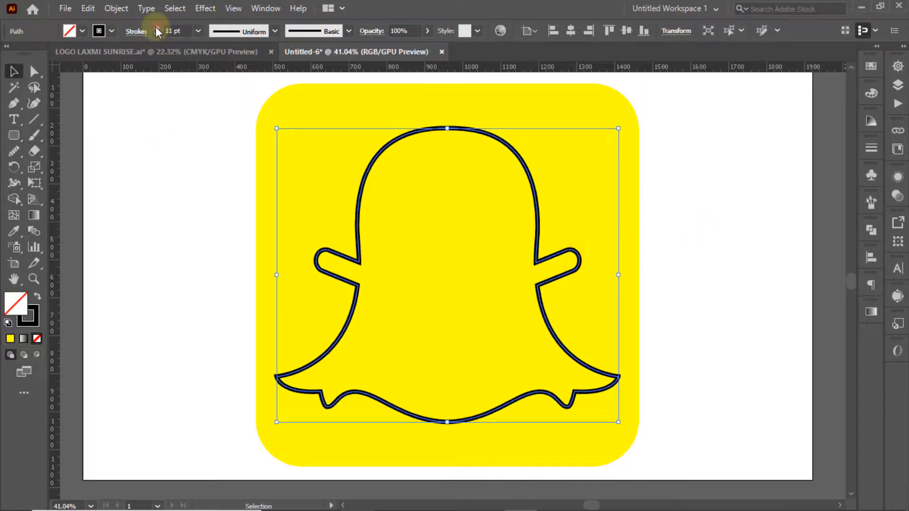
pyautogui.click(158, 34)
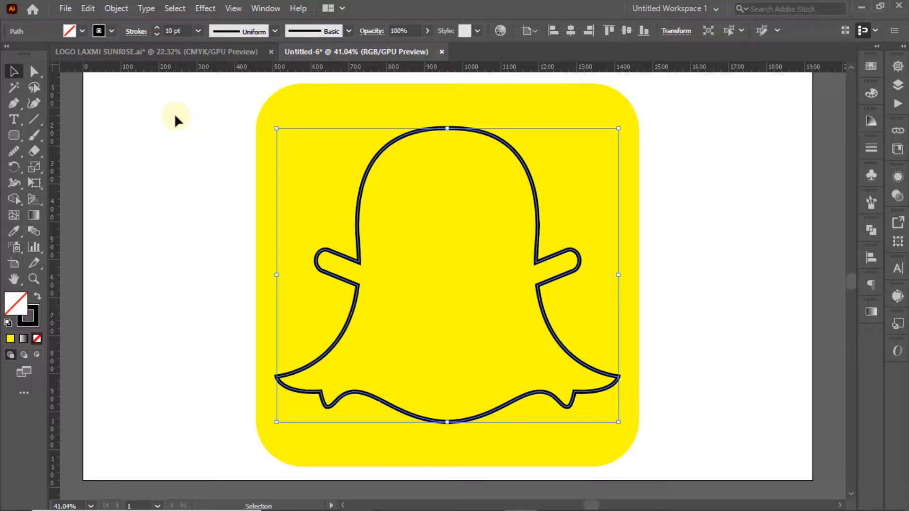
pyautogui.click(157, 34)
pyautogui.click(157, 34)
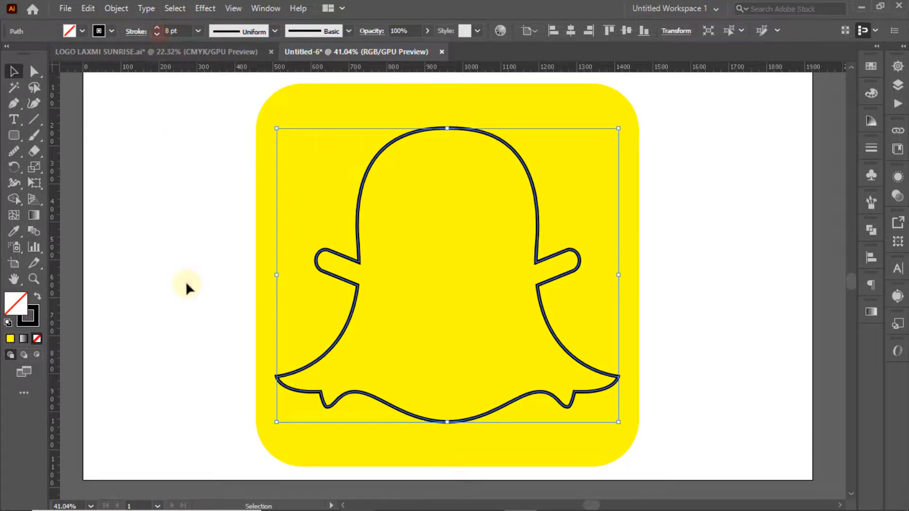
pyautogui.click(185, 282)
# Fill the ghost shape with white, keeping its black outline.
pyautogui.click(360, 260)
pyautogui.click(83, 30)
pyautogui.click(27, 51)
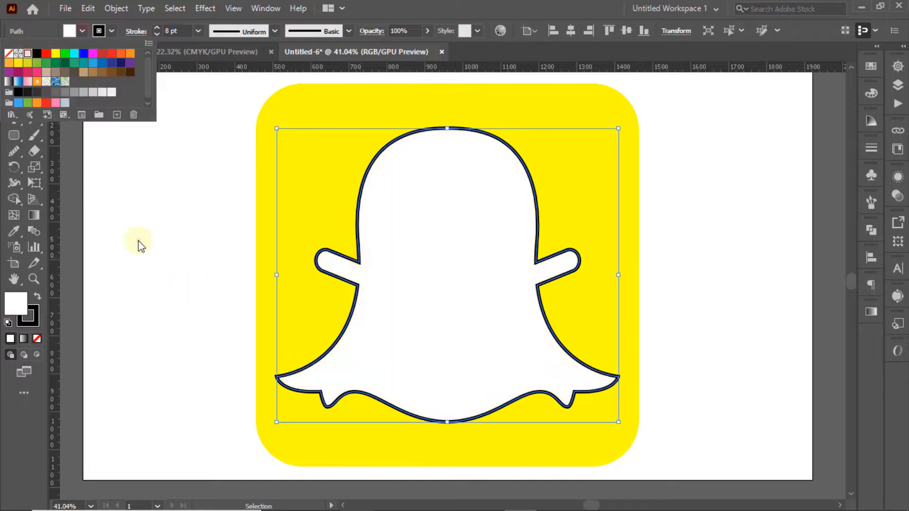
pyautogui.click(137, 241)
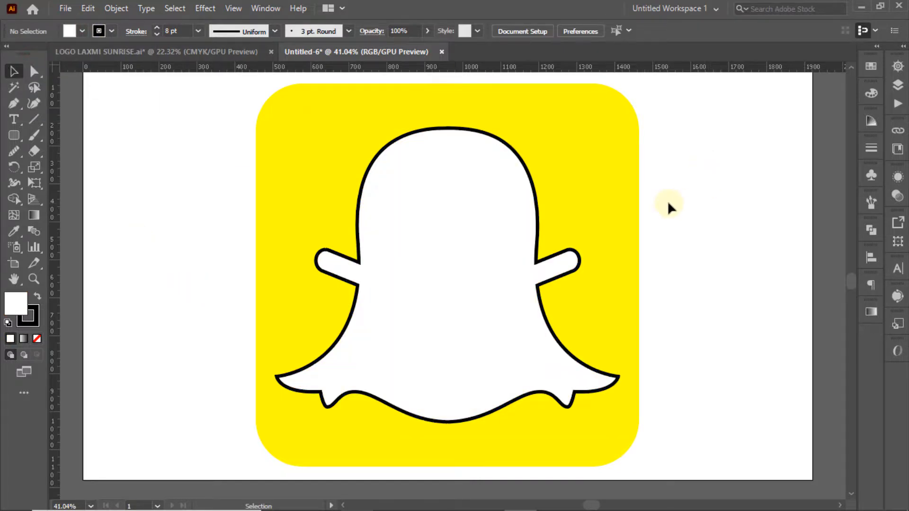
# Slightly round the pointed outer tips at both lower sides of the ghost using the live corners.
pyautogui.click(607, 387)
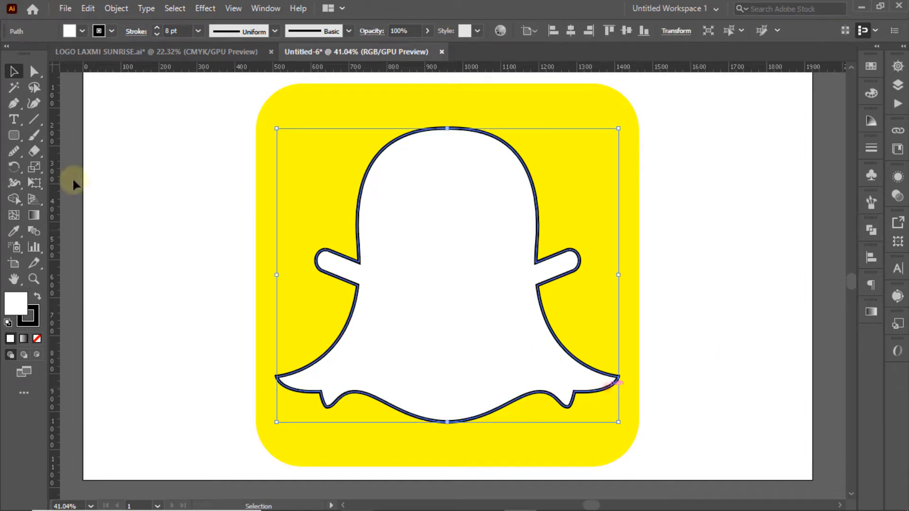
pyautogui.click(33, 71)
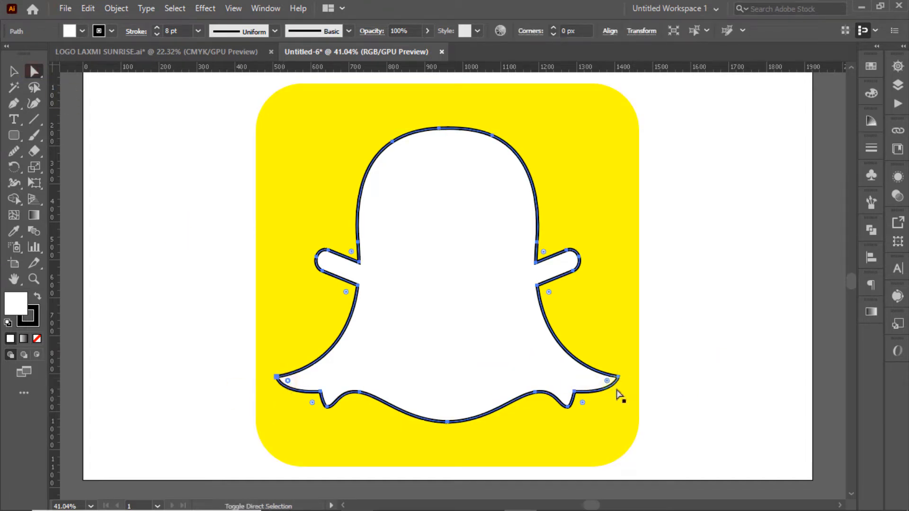
pyautogui.moveTo(607, 382); pyautogui.dragTo(613, 381)
pyautogui.click(139, 276)
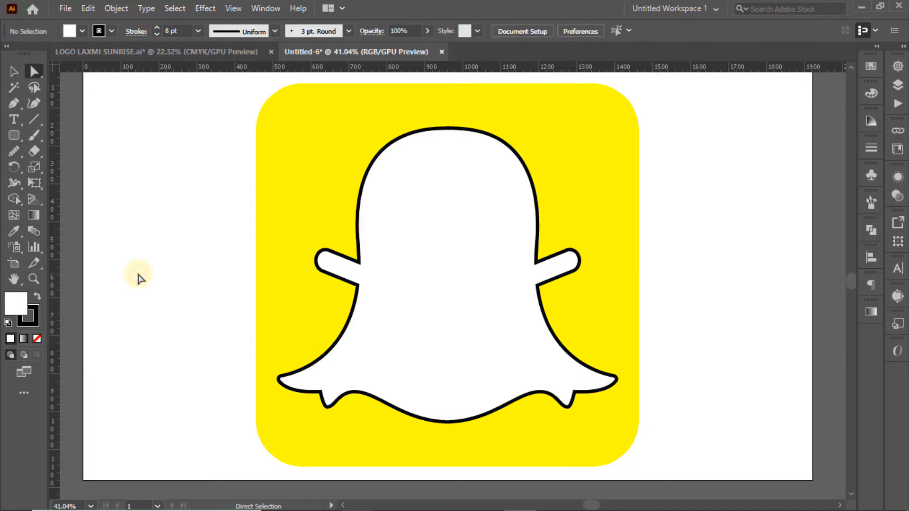
pyautogui.click(287, 382)
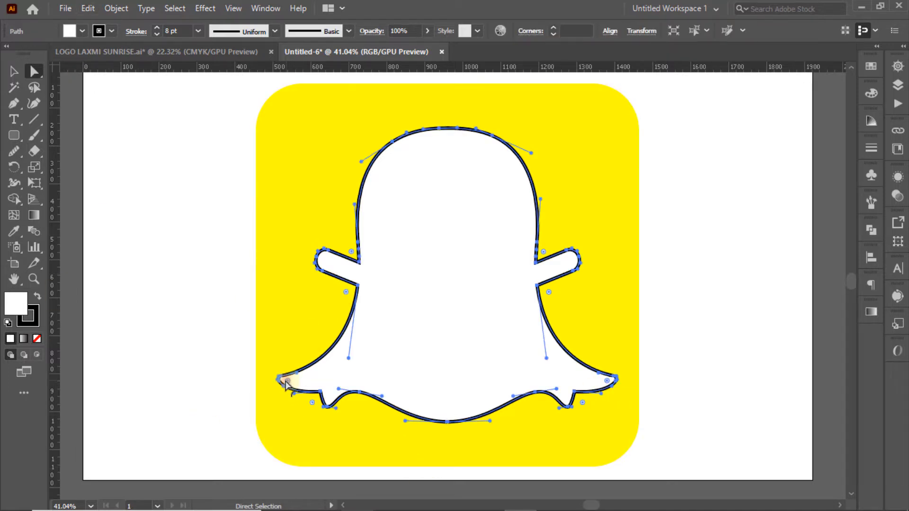
pyautogui.moveTo(607, 382); pyautogui.dragTo(617, 387)
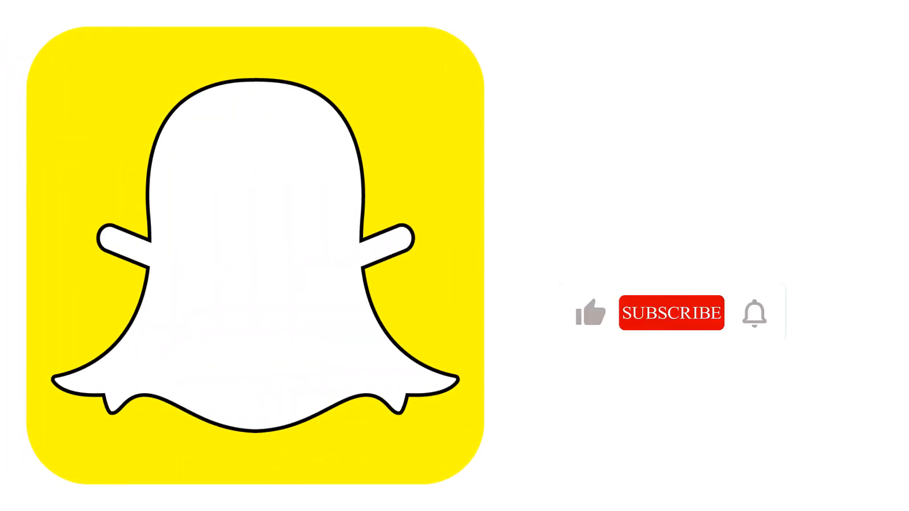